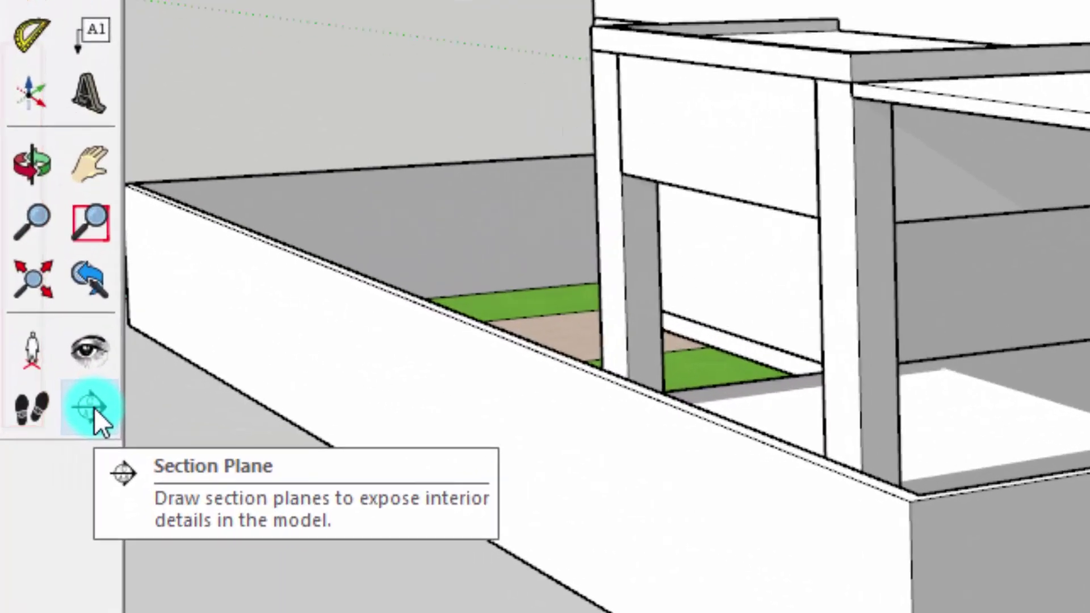
Start a new section plane, bringing up the Place Section Plane dialog with name 'Section 5'.
{"action": "left_click", "coordinate": [59, 411]}
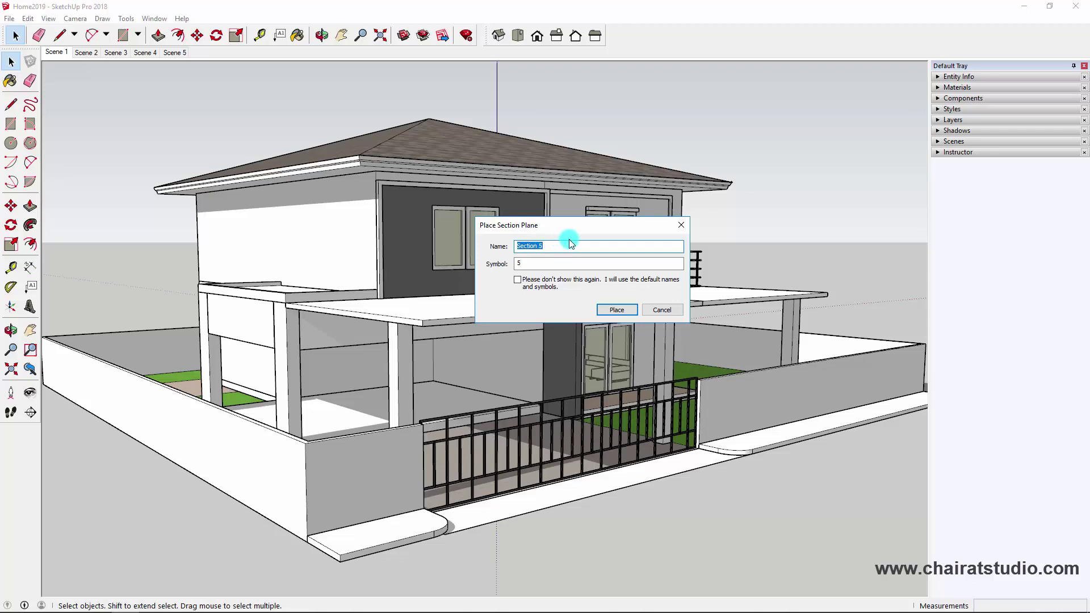
Keep the default name 'Section 5' and symbol '5' and confirm placing the plane.
{"action": "left_click", "coordinate": [617, 311]}
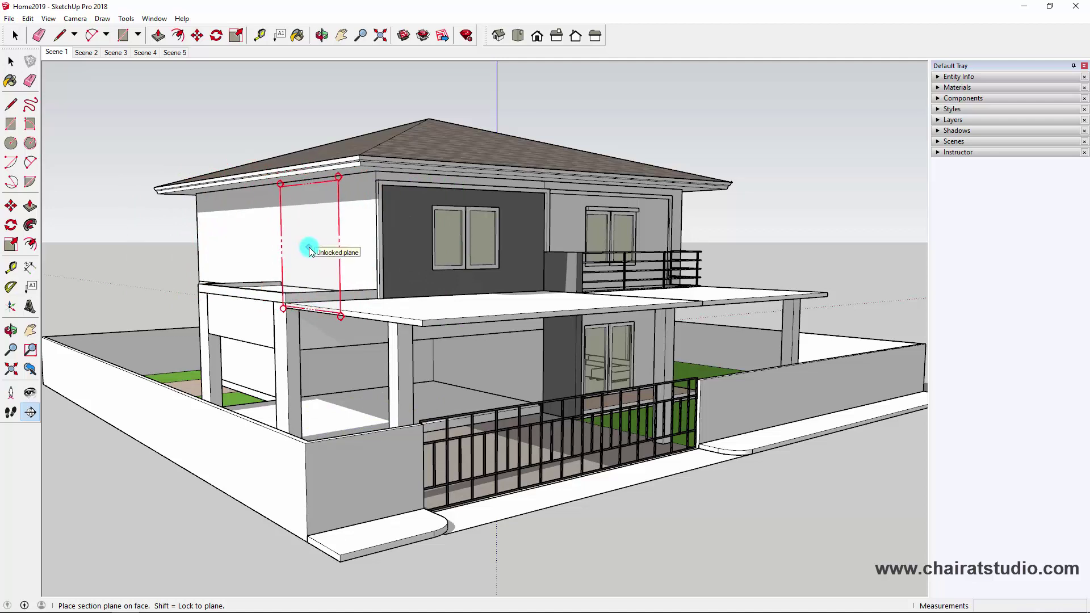
Place the section plane vertically on the upper floor's left side wall, cutting the house open.
{"action": "left_click", "coordinate": [310, 250]}
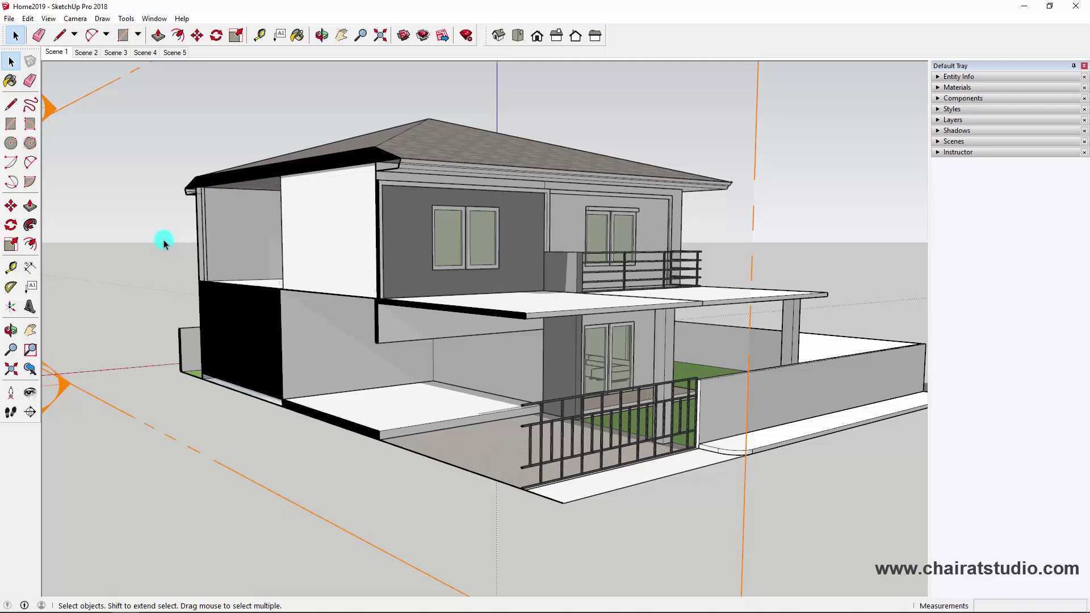
Move Section 5 farther along the red axis to expose the furnished ground floor.
{"action": "scroll", "coordinate": [359, 250], "scroll_direction": "down", "scroll_amount": 3}
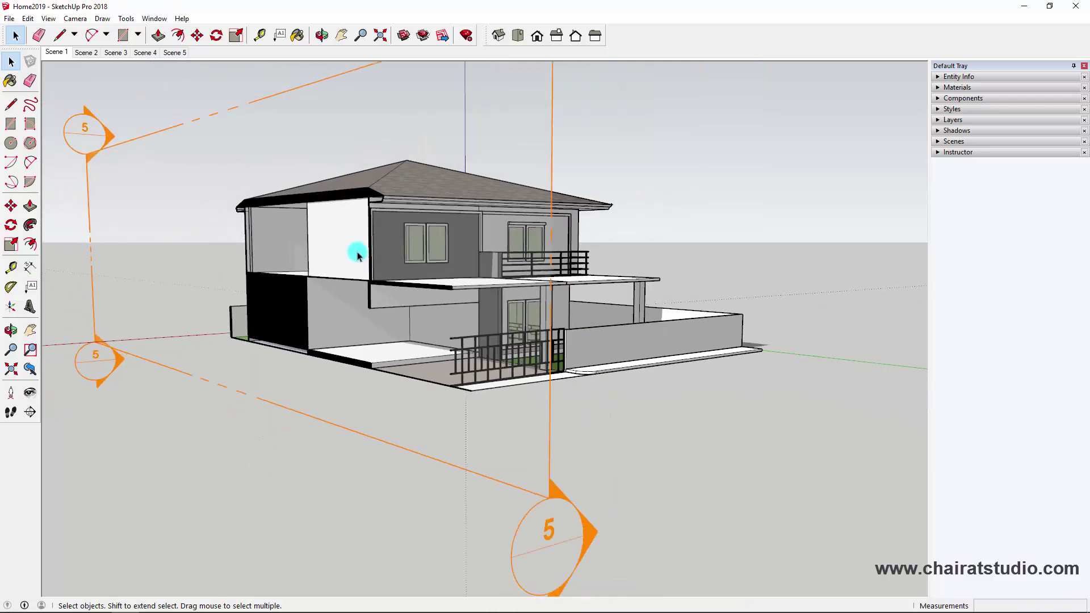
{"action": "scroll", "coordinate": [335, 249], "scroll_direction": "down", "scroll_amount": 1}
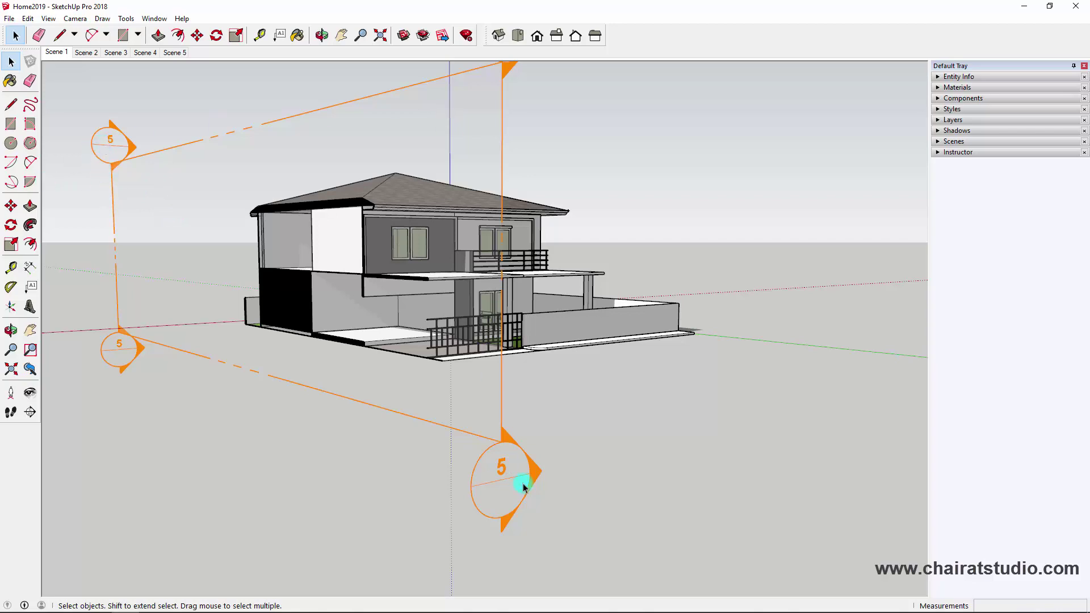
{"action": "left_click", "coordinate": [11, 206]}
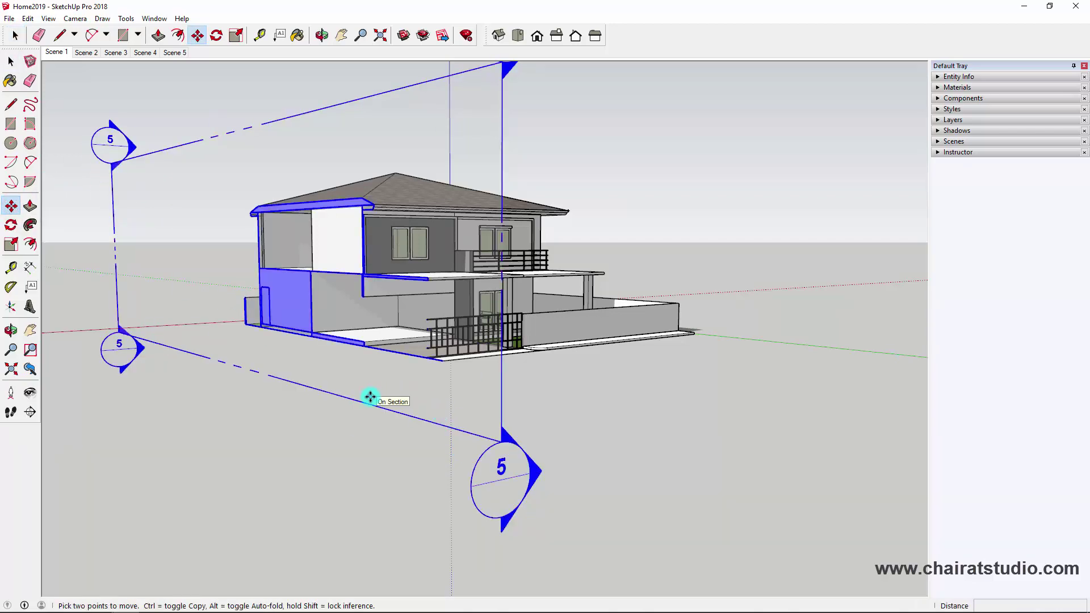
{"action": "left_click", "coordinate": [340, 391]}
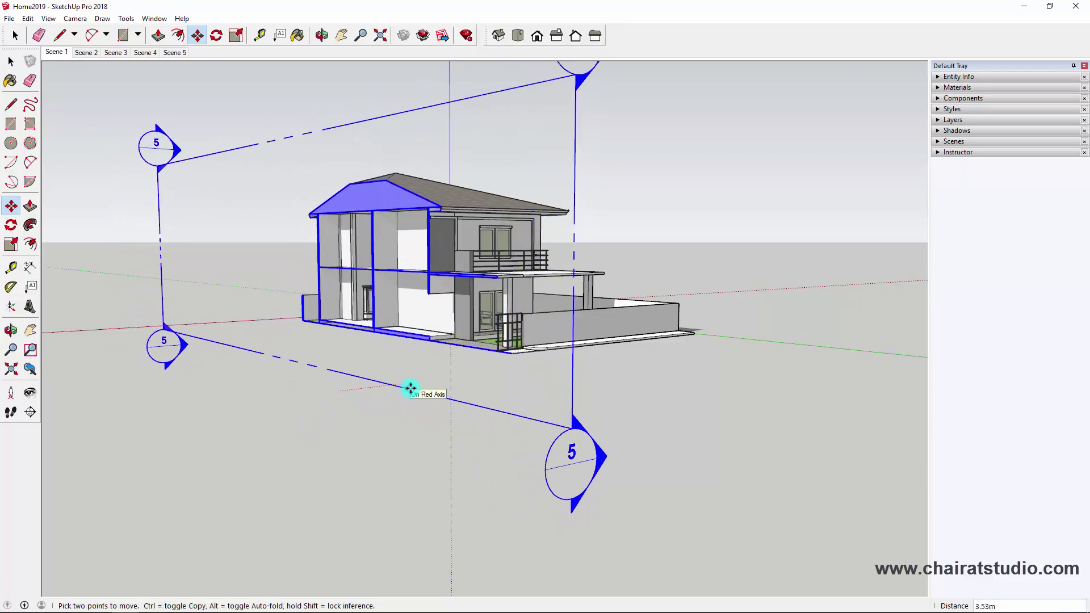
{"action": "left_click", "coordinate": [438, 389]}
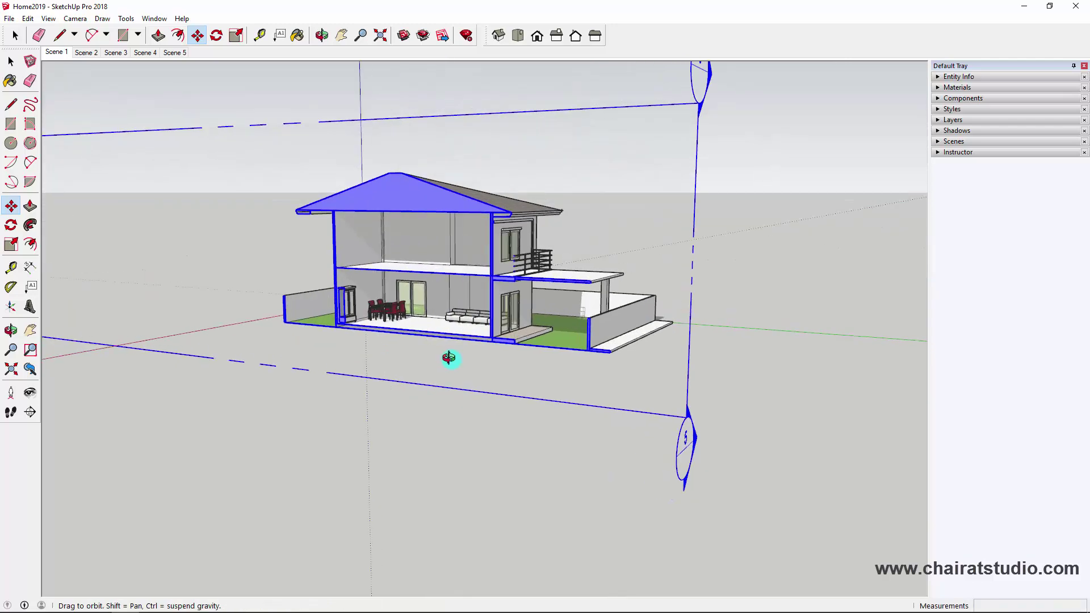
{"action": "mouse_move", "coordinate": [313, 343]}
{"action": "middle_mouse_down"}
{"action": "mouse_move", "coordinate": [508, 338]}
{"action": "mouse_move", "coordinate": [390, 347]}
{"action": "middle_mouse_up"}
{"action": "scroll", "coordinate": [503, 334], "scroll_direction": "up", "scroll_amount": 4}
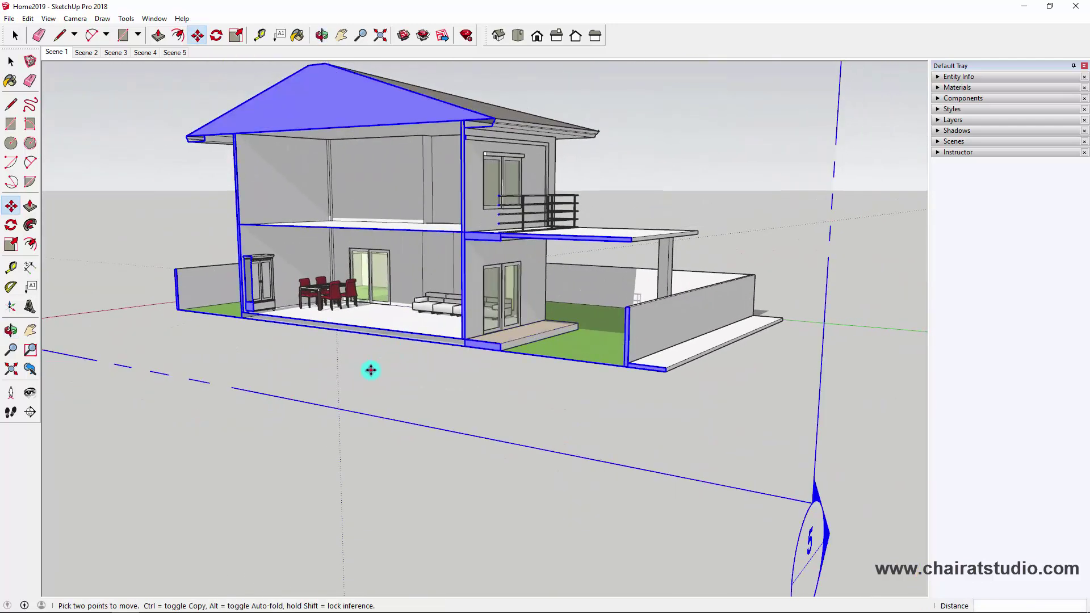
{"action": "left_click", "coordinate": [369, 302]}
{"action": "scroll", "coordinate": [366, 379], "scroll_direction": "down", "scroll_amount": 2}
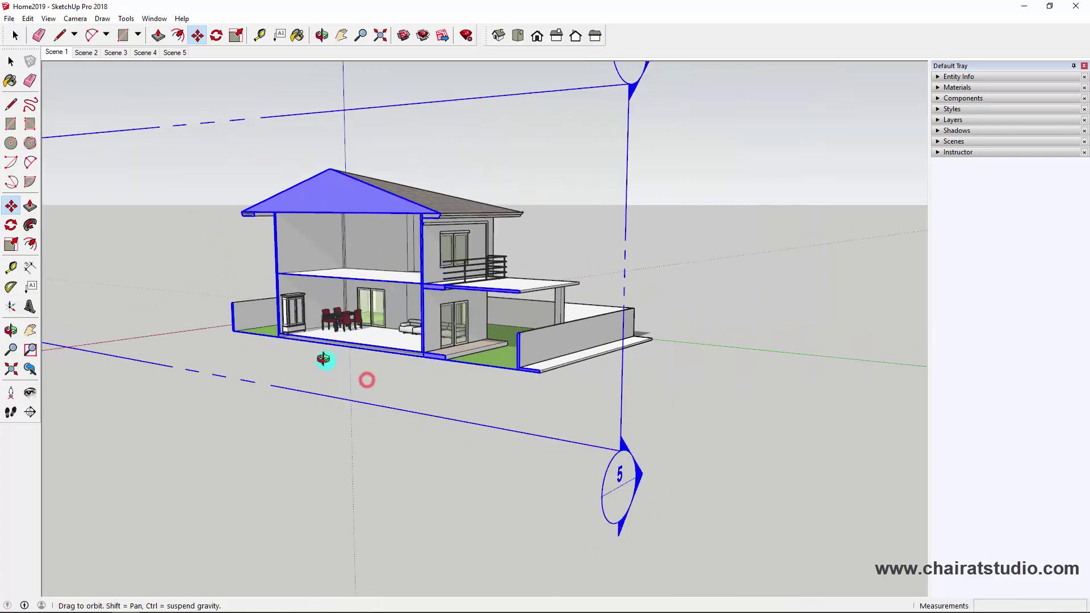
{"action": "key", "text": "Escape"}
{"action": "middle_click_drag", "start_coordinate": [331, 204], "coordinate": [193, 167]}
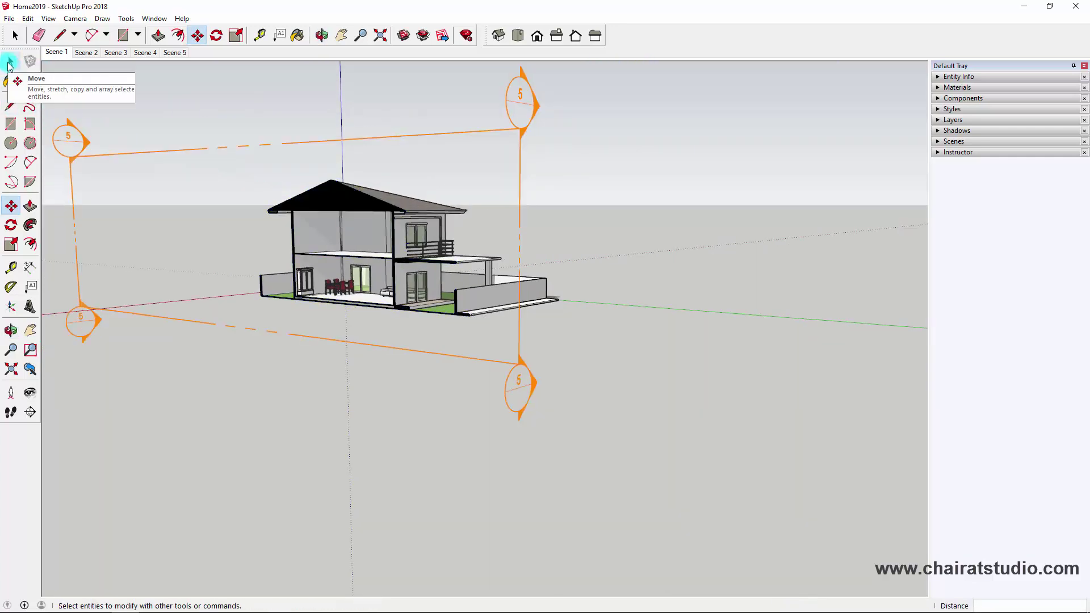
Select the dining table and chairs and move them about 0.19m to the right.
{"action": "left_click", "coordinate": [11, 61]}
{"action": "scroll", "coordinate": [306, 210], "scroll_direction": "up", "scroll_amount": 3}
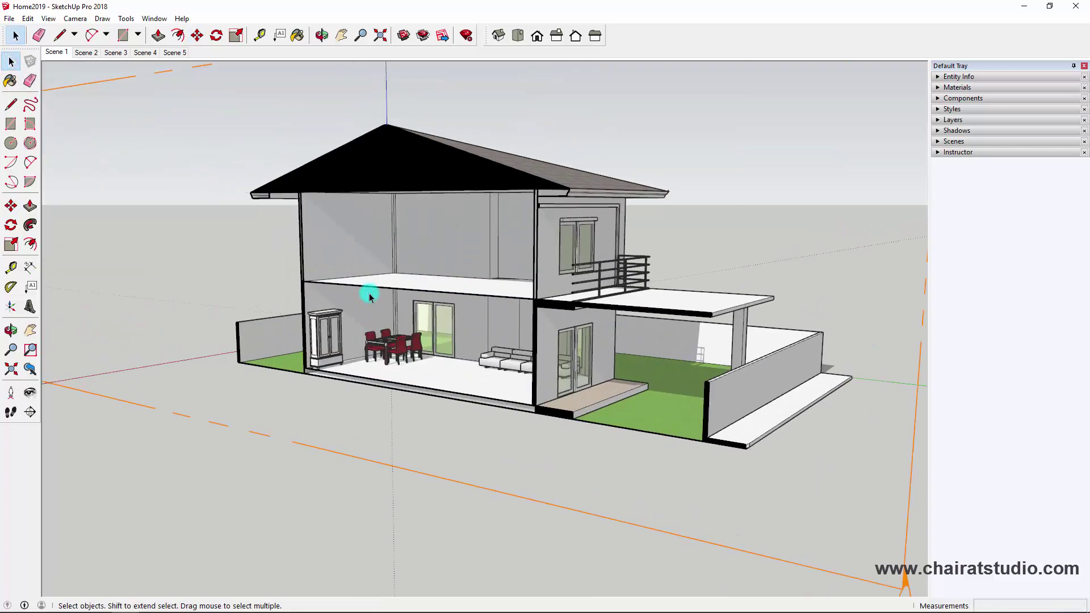
{"action": "scroll", "coordinate": [369, 292], "scroll_direction": "up", "scroll_amount": 1}
{"action": "left_click", "coordinate": [396, 369]}
{"action": "scroll", "coordinate": [396, 375], "scroll_direction": "up", "scroll_amount": 3}
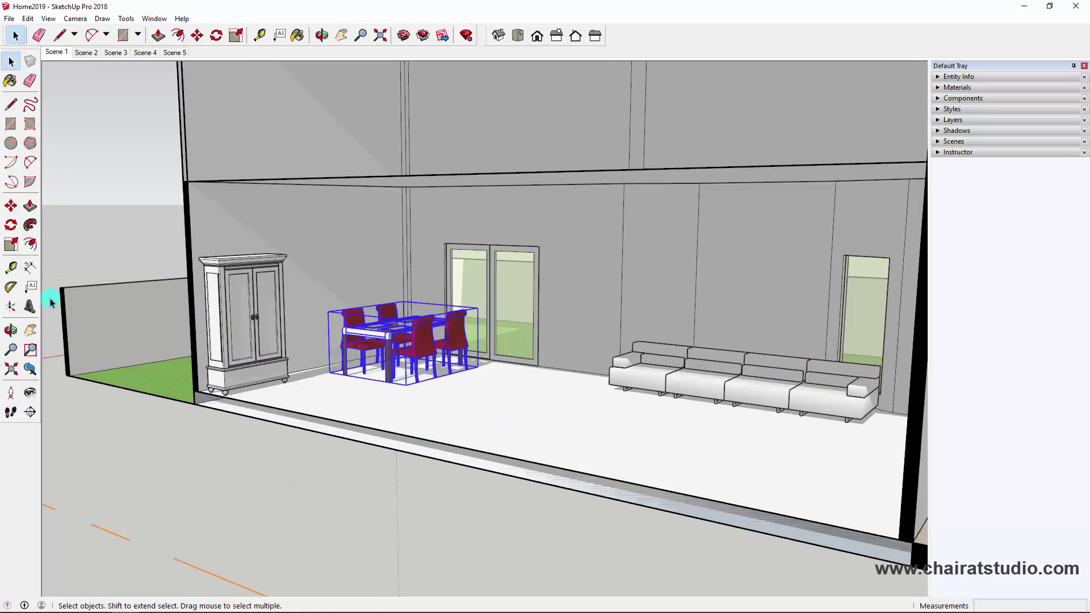
{"action": "left_click", "coordinate": [11, 206]}
{"action": "middle_click_drag", "start_coordinate": [370, 353], "coordinate": [486, 360]}
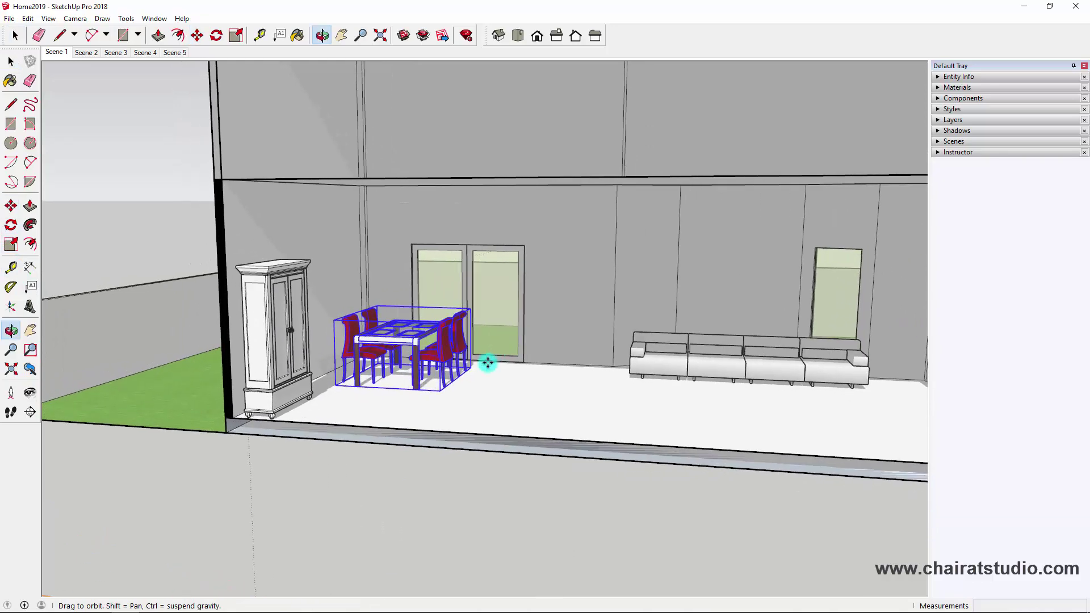
{"action": "scroll", "coordinate": [441, 397], "scroll_direction": "up", "scroll_amount": 2}
{"action": "left_click", "coordinate": [436, 384]}
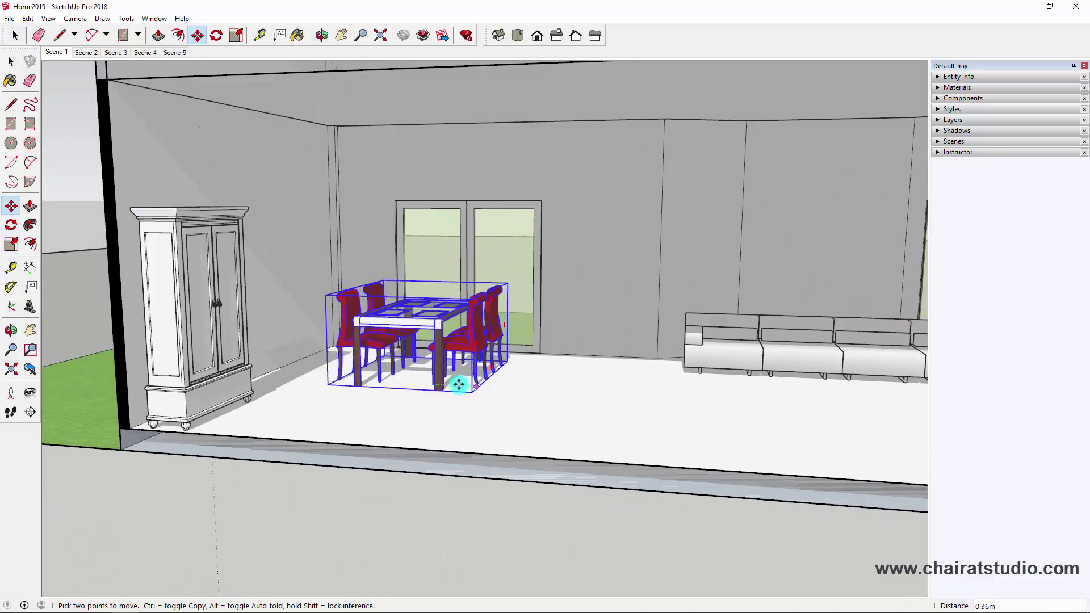
{"action": "left_click", "coordinate": [453, 385]}
Orbit to a three-quarter view of the house and bring up the section plane's context menu.
{"action": "left_click", "coordinate": [10, 61]}
{"action": "scroll", "coordinate": [138, 153], "scroll_direction": "down", "scroll_amount": 5}
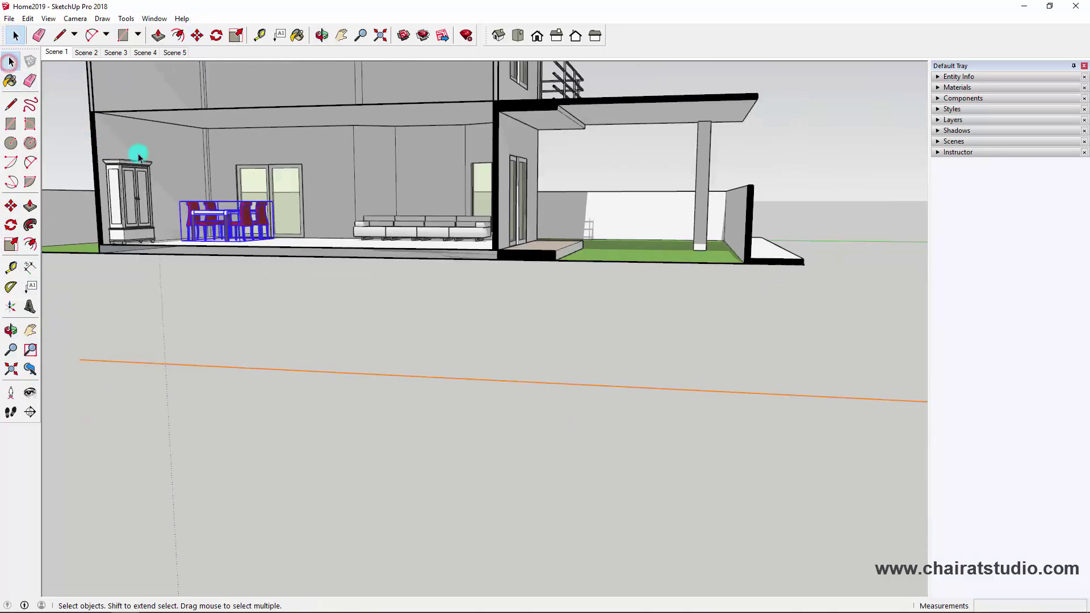
{"action": "scroll", "coordinate": [168, 165], "scroll_direction": "down", "scroll_amount": 3}
{"action": "middle_click_drag", "start_coordinate": [234, 171], "coordinate": [702, 268]}
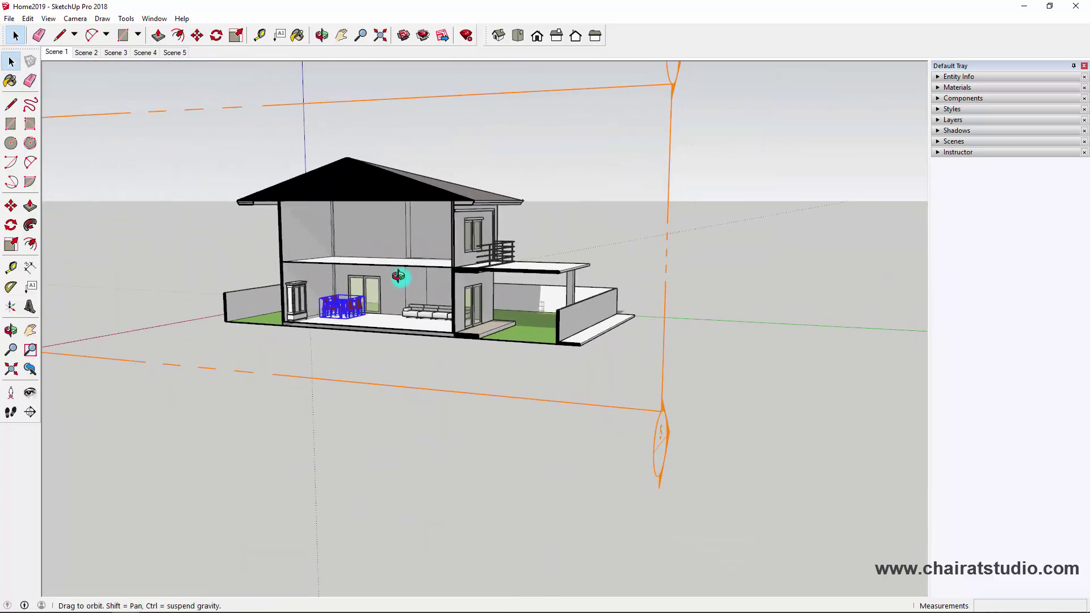
{"action": "mouse_move", "coordinate": [389, 260]}
{"action": "middle_mouse_down"}
{"action": "mouse_move", "coordinate": [365, 280]}
{"action": "mouse_move", "coordinate": [316, 260]}
{"action": "mouse_move", "coordinate": [336, 260]}
{"action": "middle_mouse_up"}
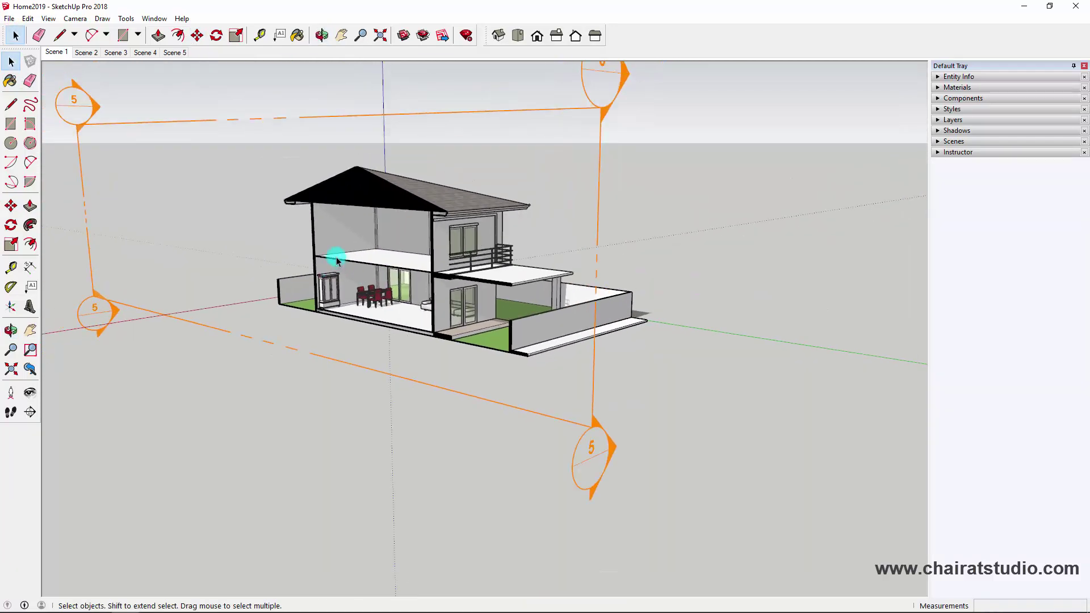
{"action": "middle_click_drag", "start_coordinate": [537, 330], "coordinate": [506, 283]}
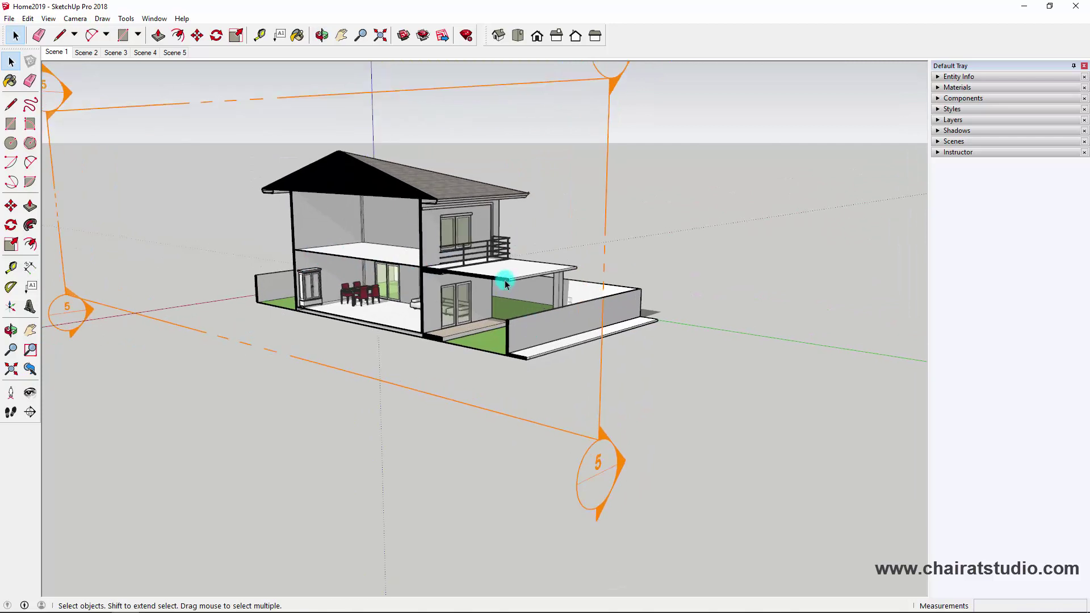
{"action": "mouse_move", "coordinate": [443, 363]}
{"action": "middle_mouse_down"}
{"action": "mouse_move", "coordinate": [447, 353]}
{"action": "mouse_move", "coordinate": [506, 435]}
{"action": "middle_mouse_up"}
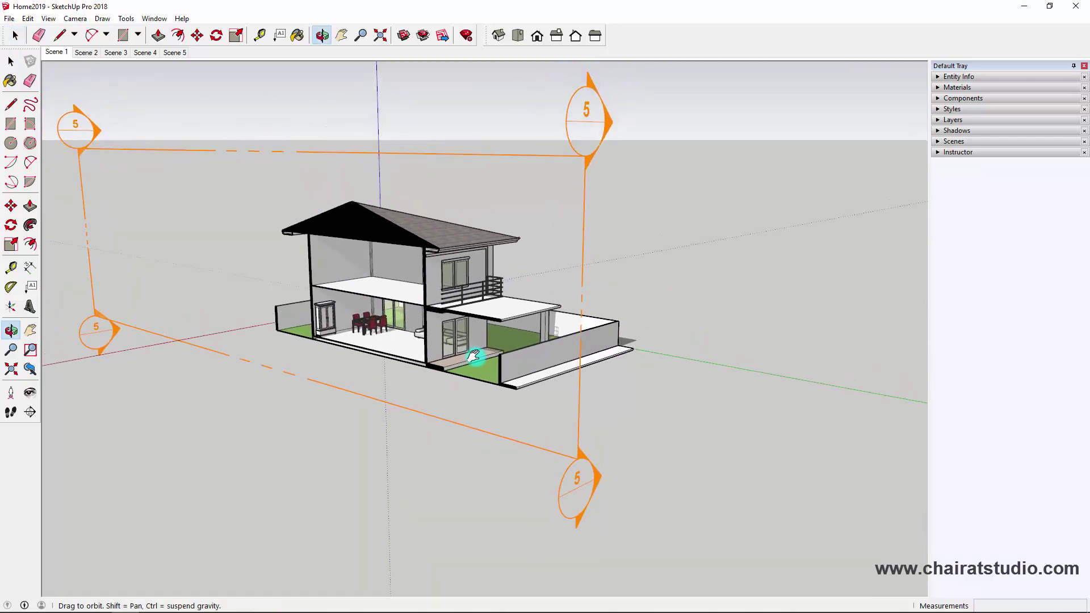
{"action": "right_click", "coordinate": [454, 408]}
Turn off Section 5's cut display and orbit to a front view of the full uncut house.
{"action": "left_click", "coordinate": [406, 400]}
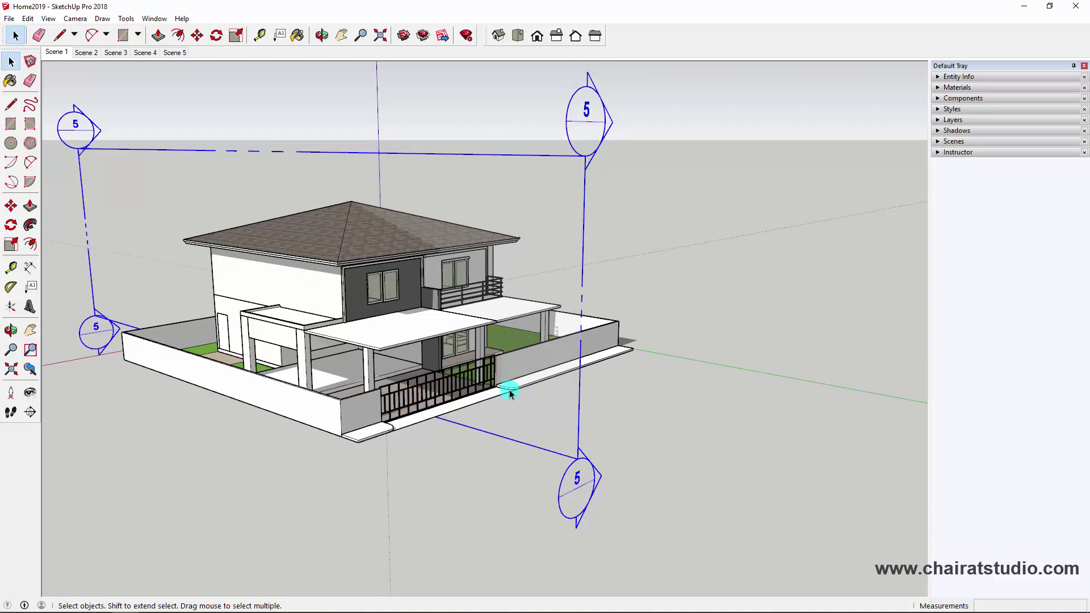
{"action": "middle_click_drag", "start_coordinate": [522, 402], "coordinate": [511, 353]}
{"action": "scroll", "coordinate": [509, 417], "scroll_direction": "up", "scroll_amount": 3}
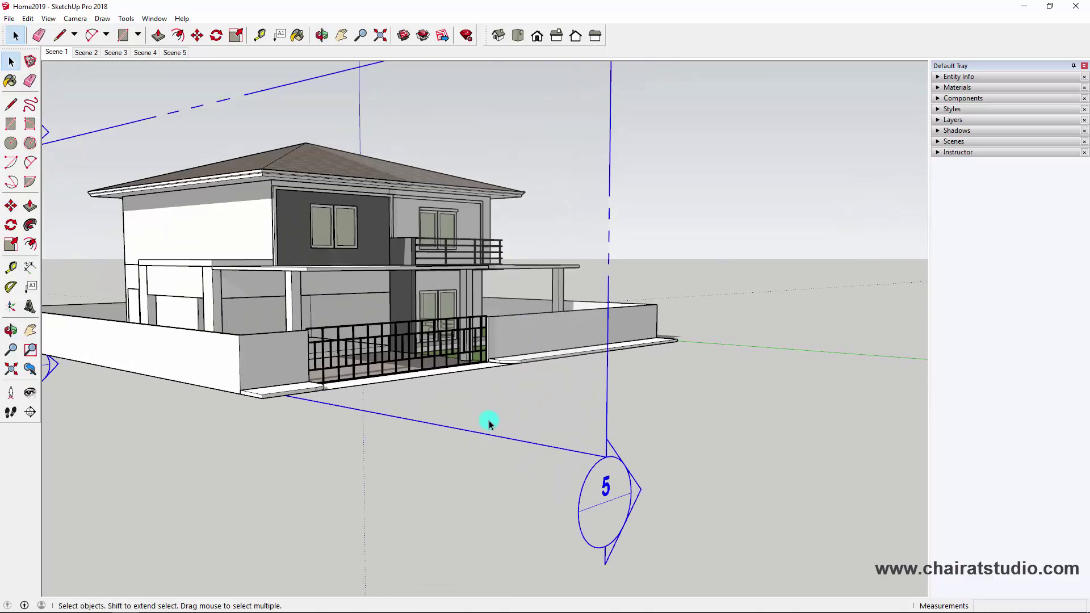
{"action": "double_click", "coordinate": [486, 426]}
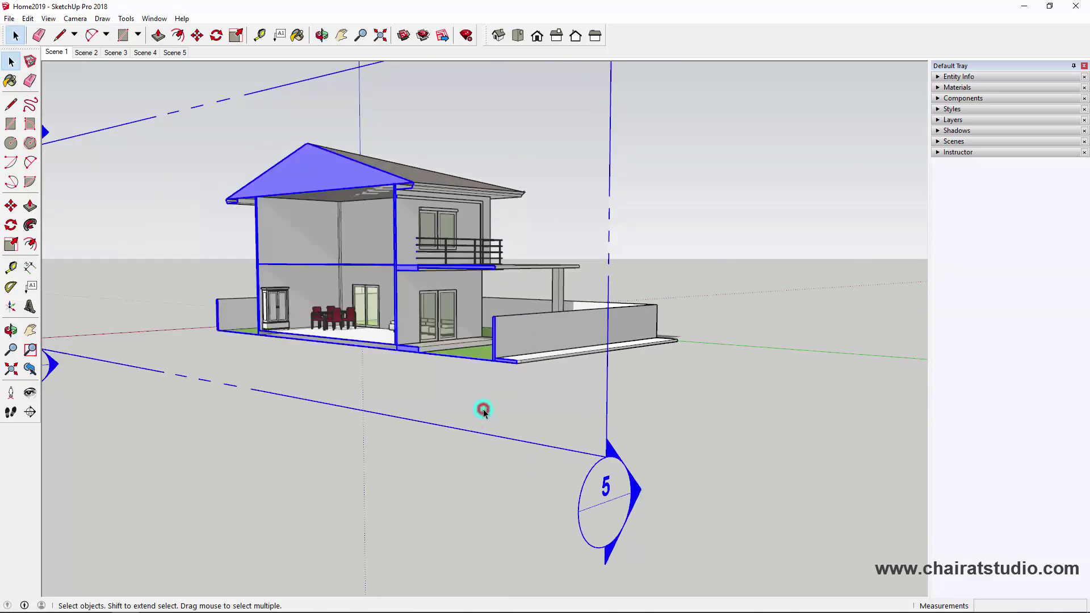
{"action": "middle_click_drag", "start_coordinate": [483, 411], "coordinate": [523, 384]}
{"action": "scroll", "coordinate": [523, 363], "scroll_direction": "down", "scroll_amount": 3}
{"action": "mouse_move", "coordinate": [523, 343]}
{"action": "middle_mouse_down"}
{"action": "mouse_move", "coordinate": [532, 373]}
{"action": "mouse_move", "coordinate": [523, 382]}
{"action": "mouse_move", "coordinate": [506, 369]}
{"action": "middle_mouse_up"}
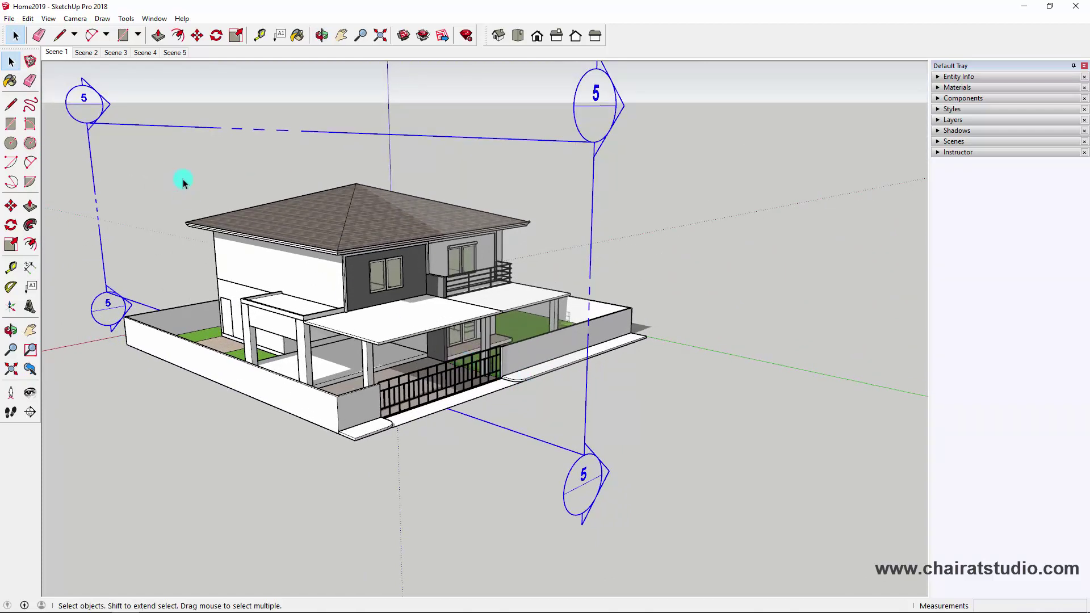
Add horizontal section plane 'A' (symbol 6) on the porch roof, cutting the house into plan view.
{"action": "left_click", "coordinate": [29, 416]}
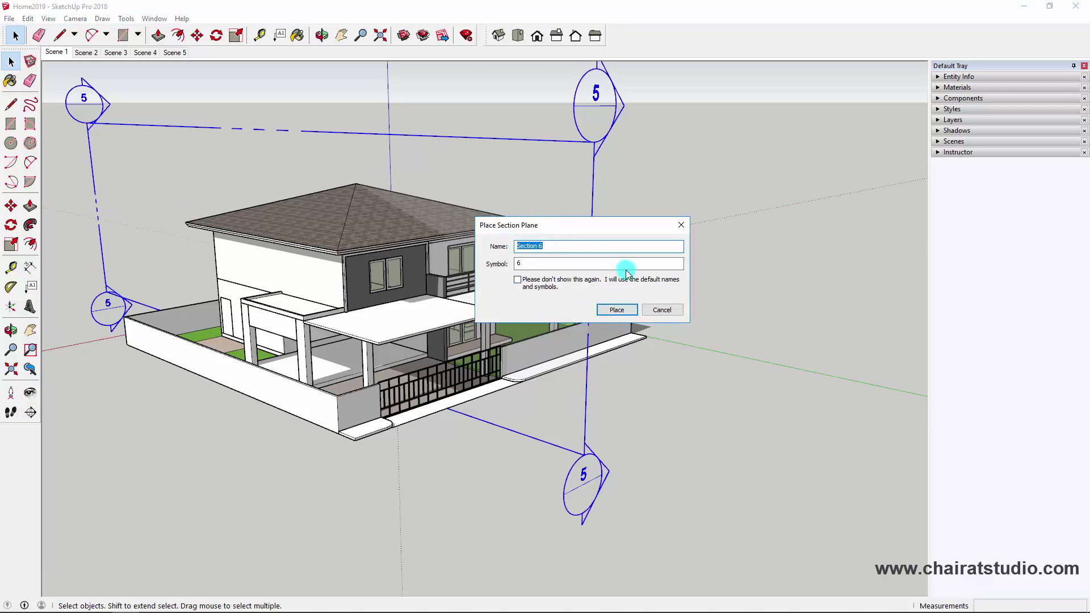
{"action": "type", "text": "A"}
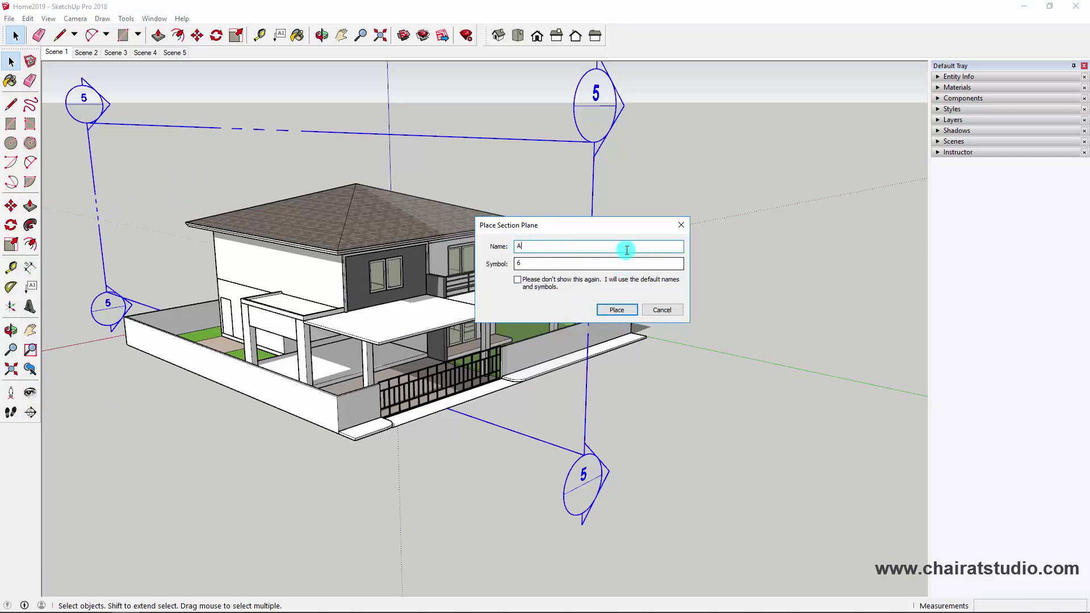
{"action": "left_click", "coordinate": [618, 311]}
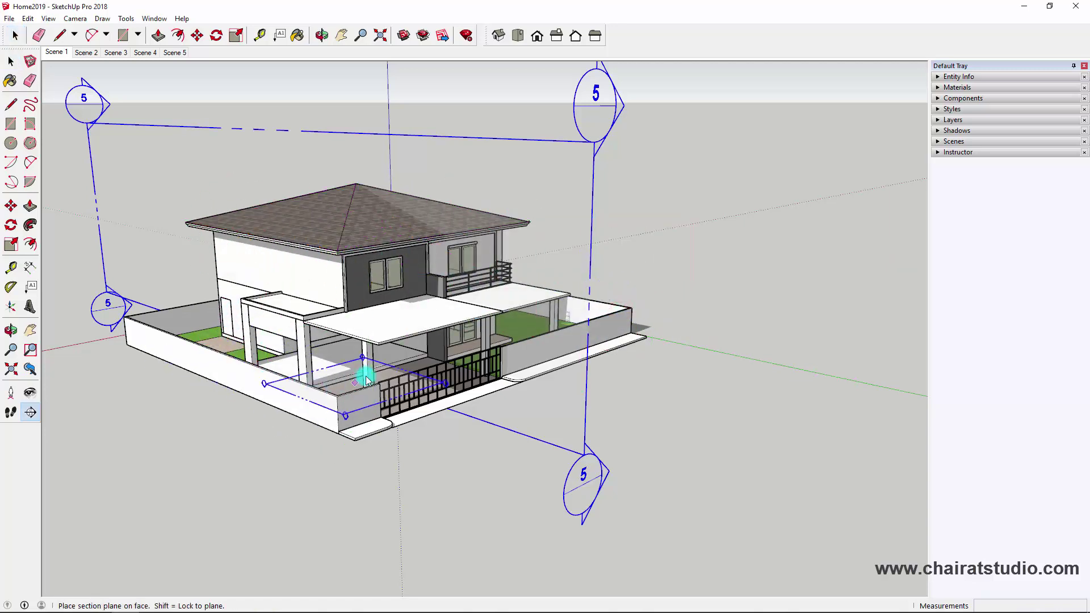
{"action": "scroll", "coordinate": [360, 340], "scroll_direction": "up", "scroll_amount": 1}
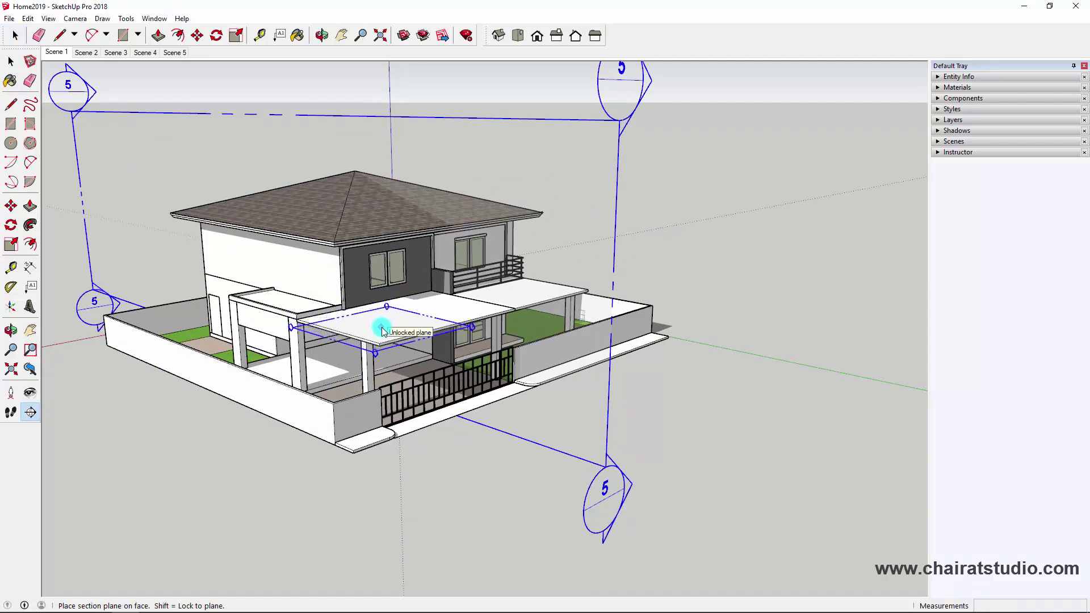
{"action": "left_click", "coordinate": [381, 331]}
{"action": "mouse_move", "coordinate": [661, 304]}
{"action": "middle_mouse_down"}
{"action": "mouse_move", "coordinate": [334, 309]}
{"action": "mouse_move", "coordinate": [567, 305]}
{"action": "mouse_move", "coordinate": [308, 292]}
{"action": "mouse_move", "coordinate": [469, 282]}
{"action": "mouse_move", "coordinate": [538, 294]}
{"action": "middle_mouse_up"}
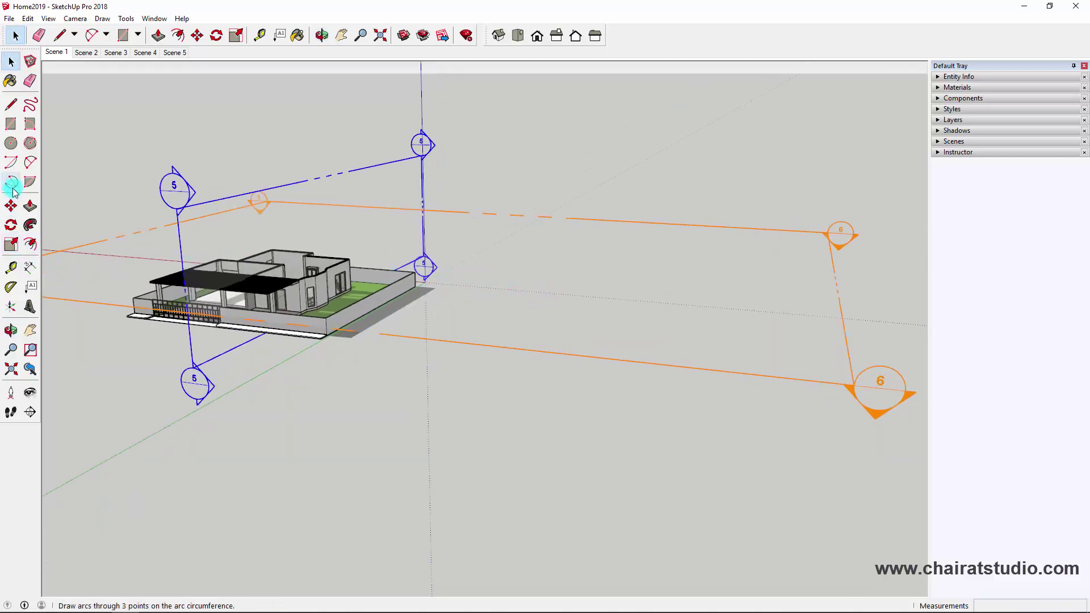
Select horizontal section plane 6 and move it to a new height.
{"action": "left_click", "coordinate": [10, 205]}
{"action": "left_click", "coordinate": [467, 342]}
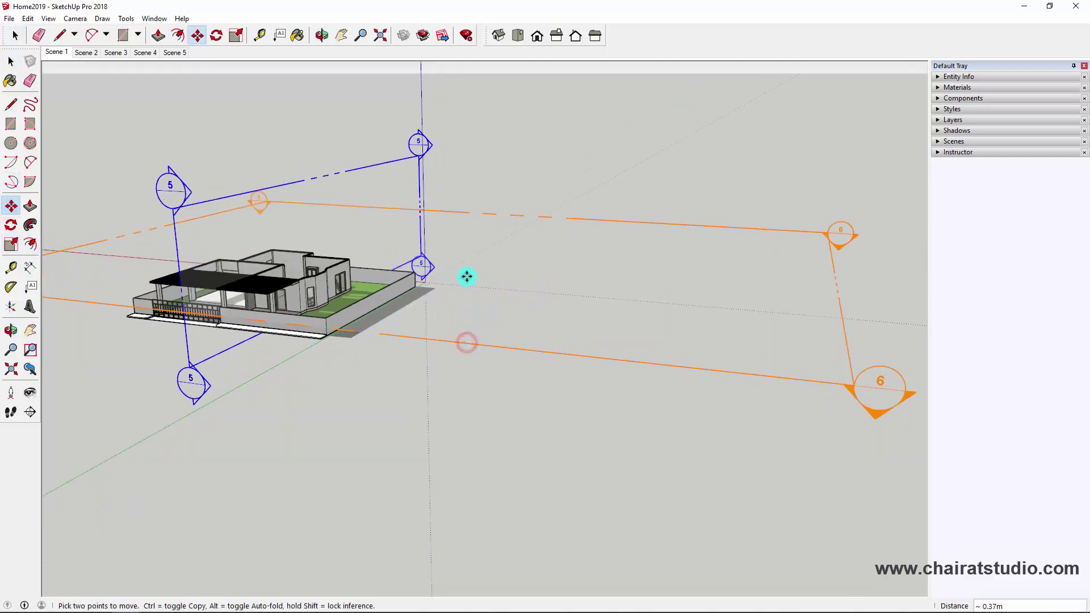
{"action": "left_click", "coordinate": [462, 292]}
{"action": "right_click", "coordinate": [467, 291]}
{"action": "left_click", "coordinate": [11, 59]}
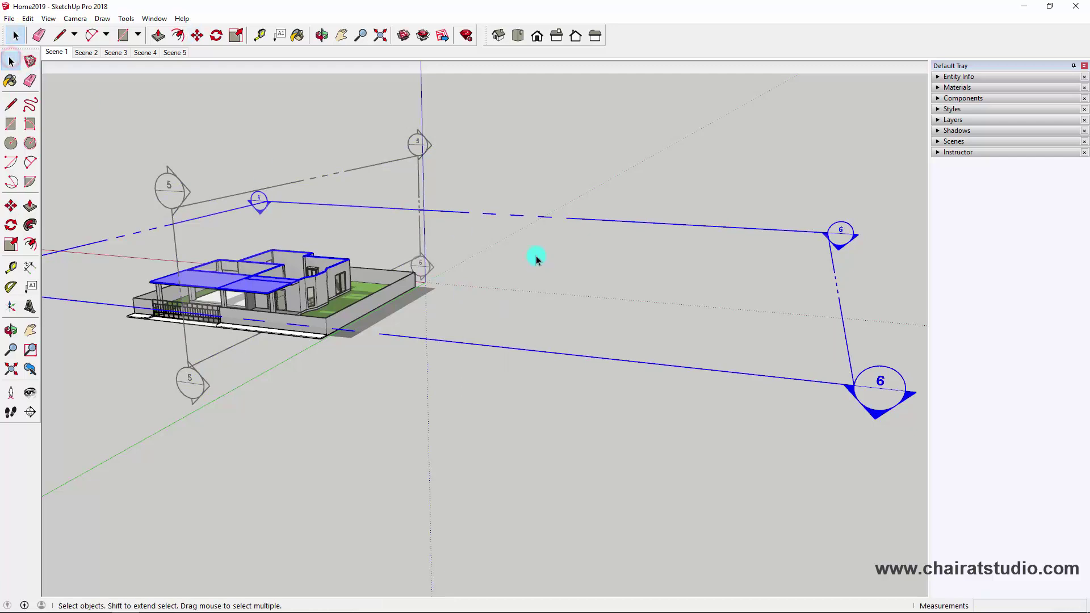
{"action": "left_click", "coordinate": [11, 205]}
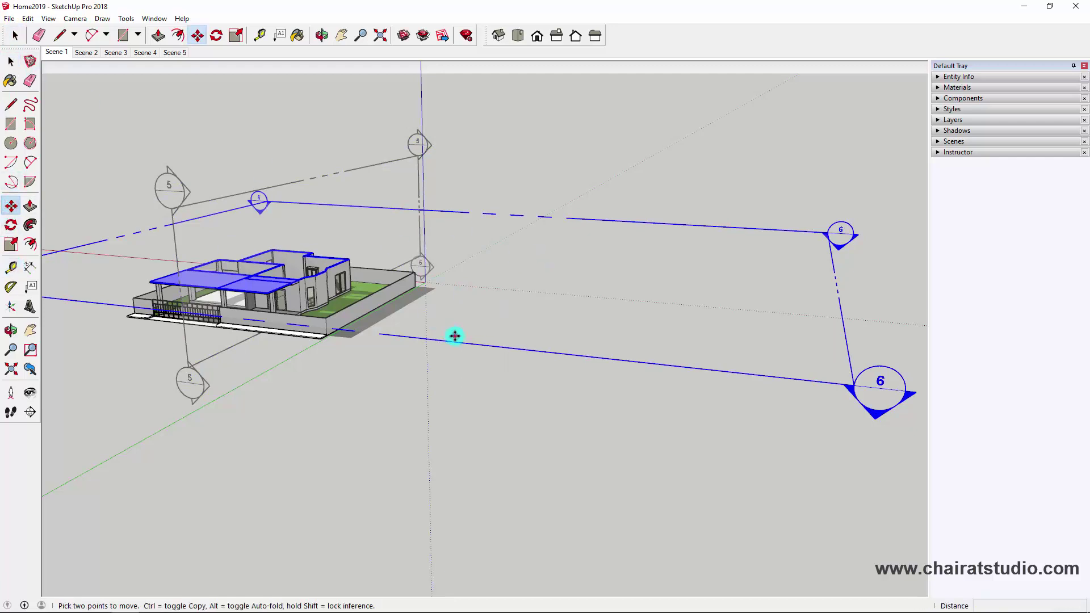
{"action": "left_click", "coordinate": [455, 336]}
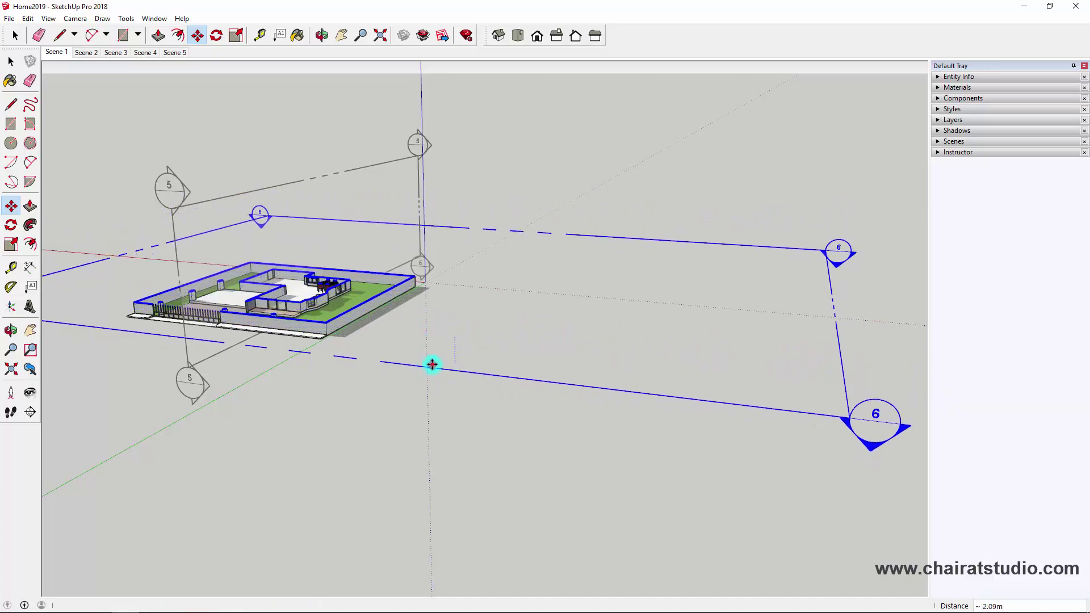
{"action": "left_click", "coordinate": [432, 364]}
Raise section plane 6 by 1.05m and orbit to inspect the cut ground floor.
{"action": "scroll", "coordinate": [202, 260], "scroll_direction": "up", "scroll_amount": 2}
{"action": "scroll", "coordinate": [426, 259], "scroll_direction": "up", "scroll_amount": 2}
{"action": "scroll", "coordinate": [448, 226], "scroll_direction": "up", "scroll_amount": 2}
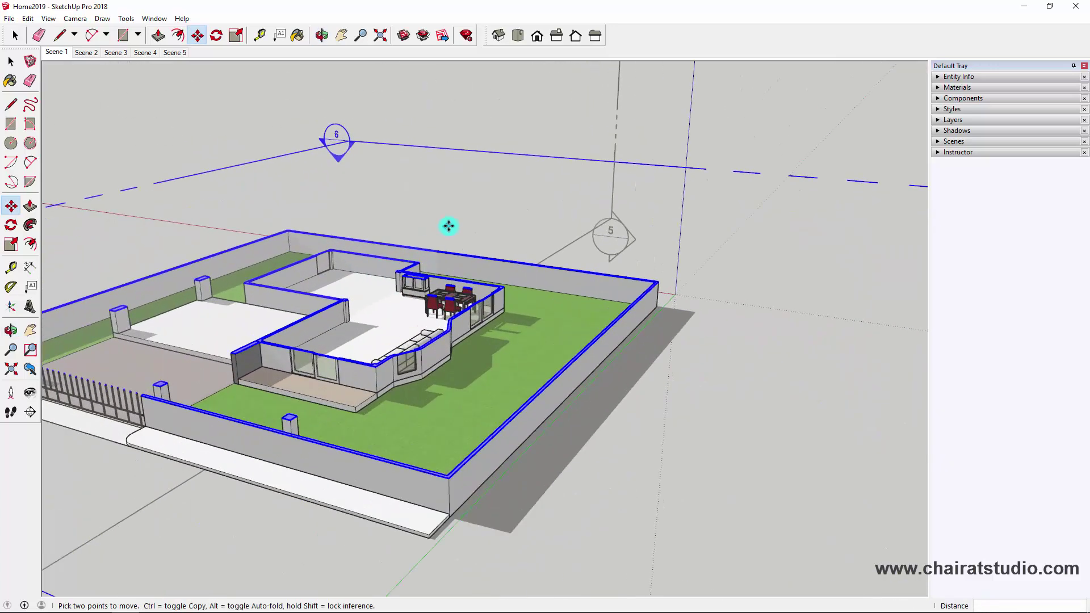
{"action": "left_click", "coordinate": [448, 226]}
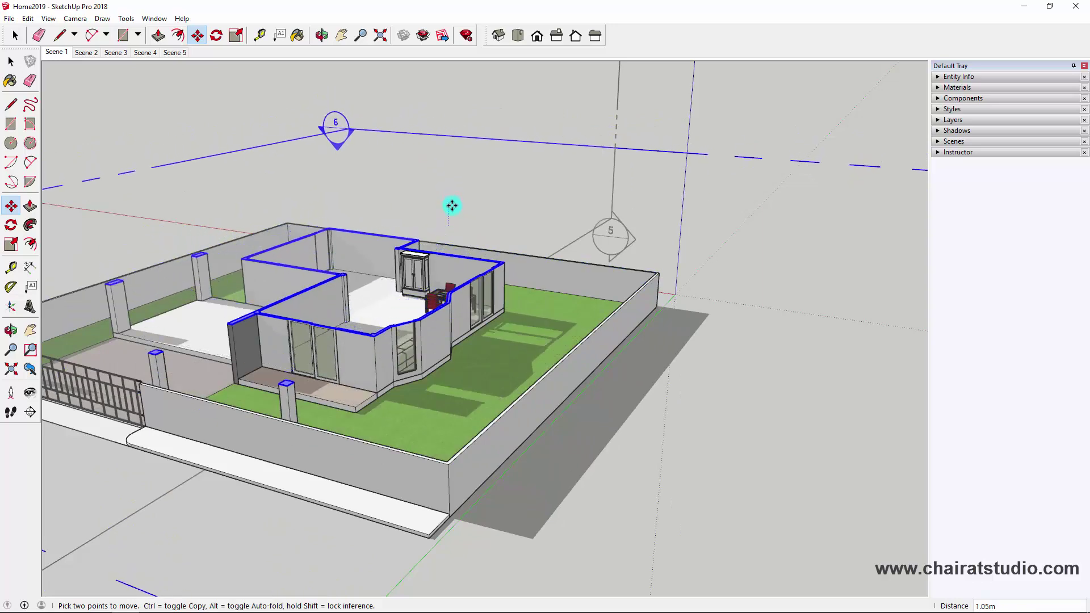
{"action": "left_click", "coordinate": [451, 209]}
{"action": "key", "text": "o"}
{"action": "mouse_move", "coordinate": [451, 209]}
{"action": "left_mouse_down"}
{"action": "mouse_move", "coordinate": [693, 219]}
{"action": "mouse_move", "coordinate": [762, 205]}
{"action": "left_mouse_up"}
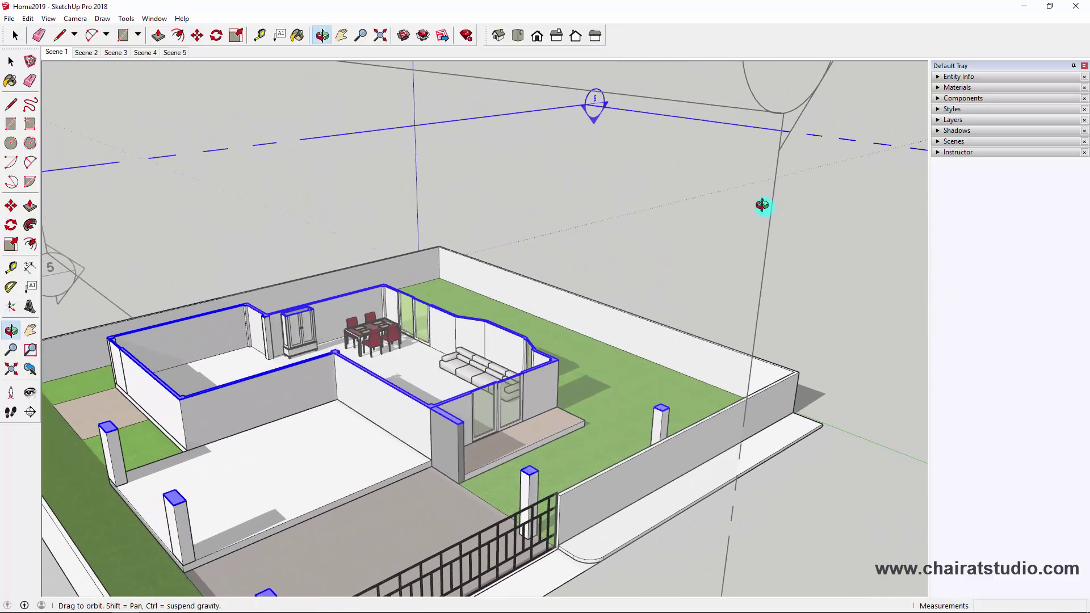
{"action": "scroll", "coordinate": [762, 206], "scroll_direction": "down", "scroll_amount": 2}
{"action": "left_click", "coordinate": [11, 61]}
{"action": "scroll", "coordinate": [181, 125], "scroll_direction": "down", "scroll_amount": 3}
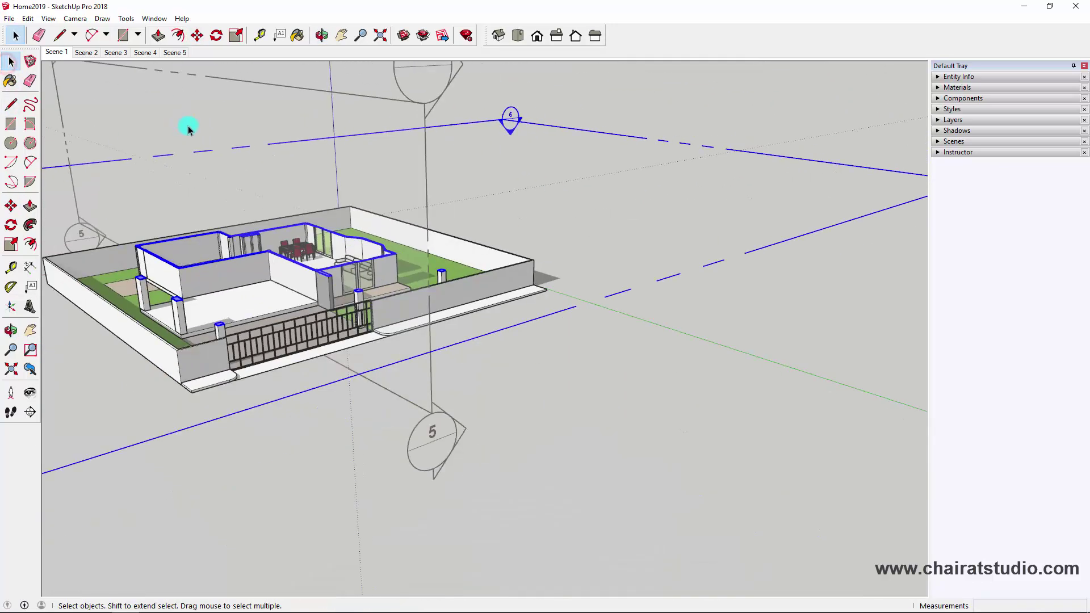
{"action": "scroll", "coordinate": [188, 130], "scroll_direction": "down", "scroll_amount": 2}
{"action": "middle_click_drag", "start_coordinate": [394, 267], "coordinate": [649, 273]}
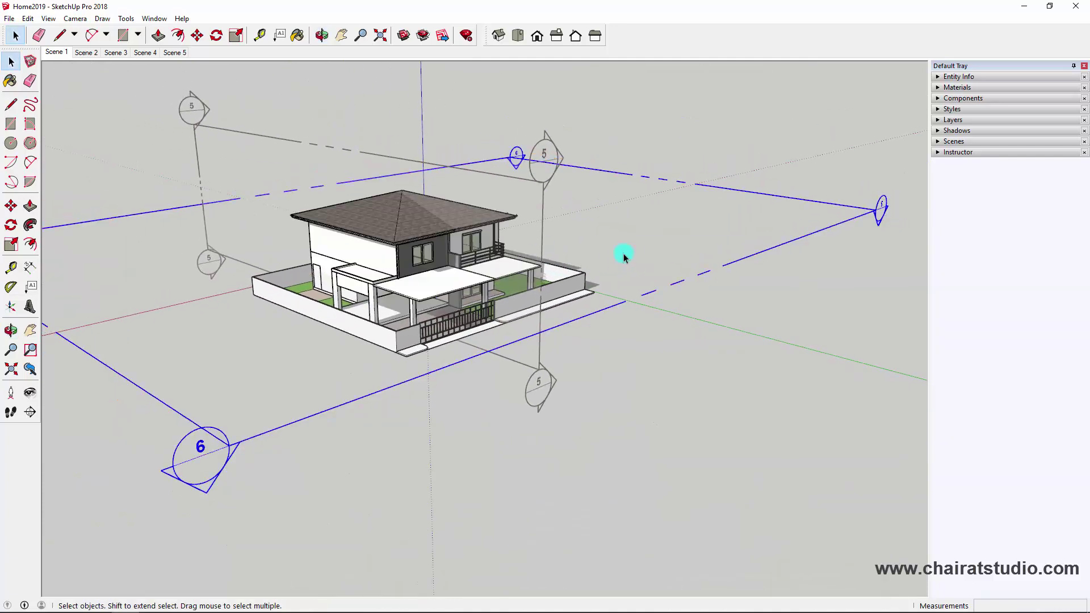
{"action": "scroll", "coordinate": [606, 331], "scroll_direction": "up", "scroll_amount": 1}
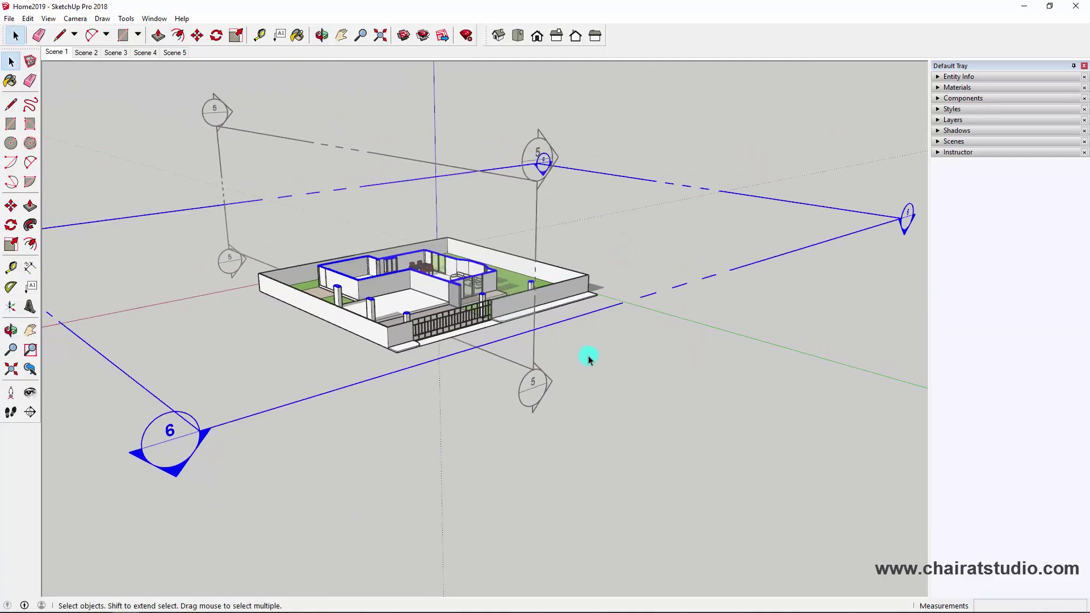
{"action": "scroll", "coordinate": [588, 355], "scroll_direction": "up", "scroll_amount": 2}
{"action": "mouse_move", "coordinate": [505, 279]}
{"action": "middle_mouse_down"}
{"action": "mouse_move", "coordinate": [487, 242]}
{"action": "mouse_move", "coordinate": [448, 267]}
{"action": "mouse_move", "coordinate": [455, 252]}
{"action": "mouse_move", "coordinate": [239, 251]}
{"action": "mouse_move", "coordinate": [486, 292]}
{"action": "mouse_move", "coordinate": [555, 288]}
{"action": "middle_mouse_up"}
{"action": "scroll", "coordinate": [467, 236], "scroll_direction": "up", "scroll_amount": 3}
{"action": "scroll", "coordinate": [238, 251], "scroll_direction": "down", "scroll_amount": 2}
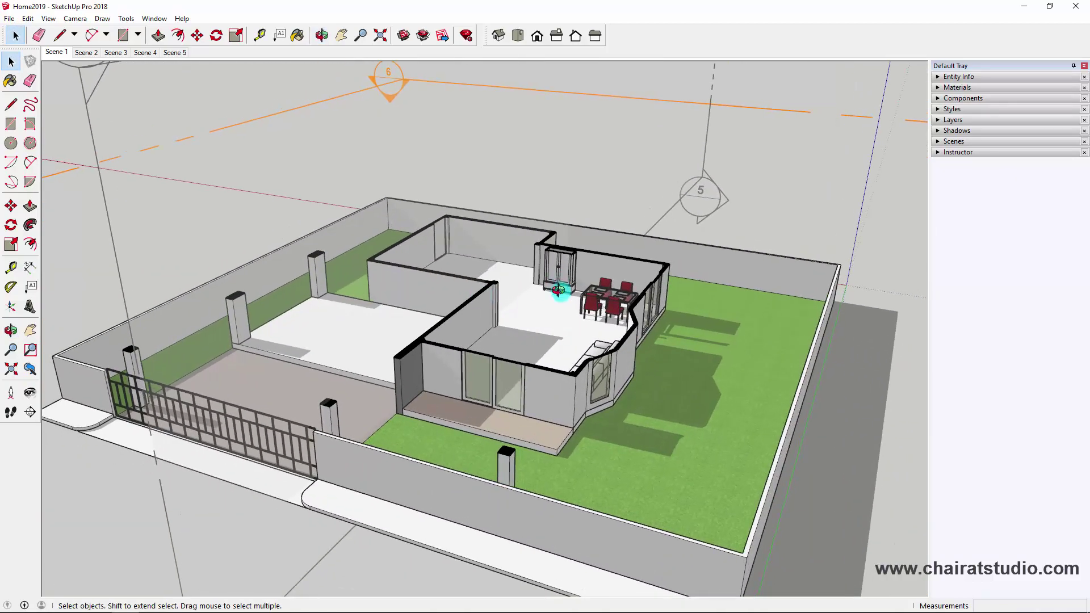
{"action": "scroll", "coordinate": [603, 304], "scroll_direction": "up", "scroll_amount": 2}
{"action": "scroll", "coordinate": [609, 311], "scroll_direction": "down", "scroll_amount": 1}
{"action": "scroll", "coordinate": [653, 273], "scroll_direction": "down", "scroll_amount": 2}
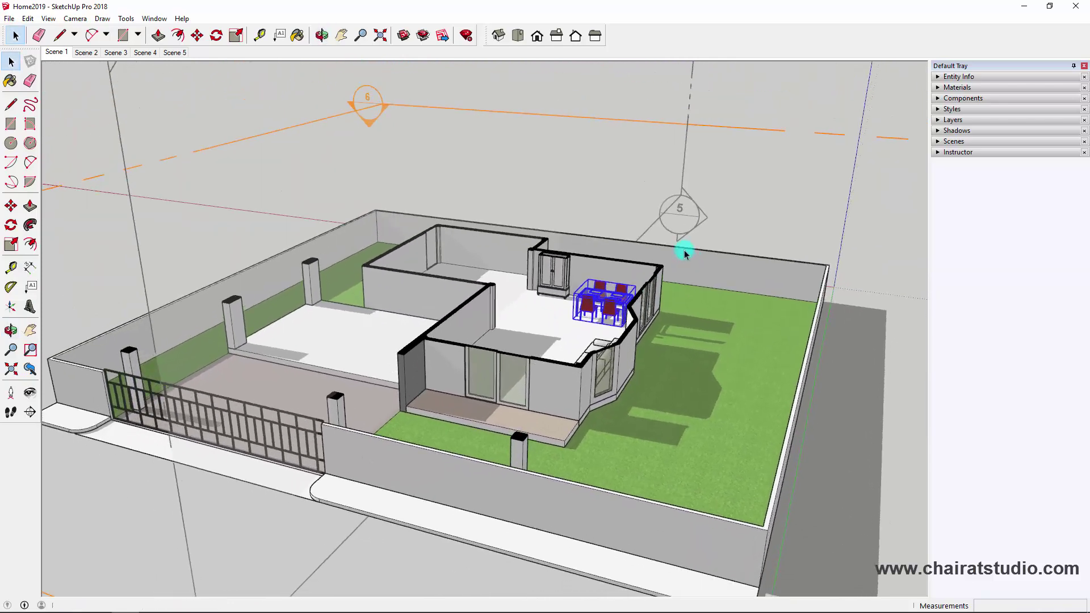
{"action": "left_click", "coordinate": [880, 235]}
{"action": "scroll", "coordinate": [678, 241], "scroll_direction": "down", "scroll_amount": 2}
{"action": "mouse_move", "coordinate": [487, 220]}
{"action": "middle_mouse_down"}
{"action": "mouse_move", "coordinate": [711, 207]}
{"action": "mouse_move", "coordinate": [592, 226]}
{"action": "mouse_move", "coordinate": [646, 235]}
{"action": "mouse_move", "coordinate": [610, 288]}
{"action": "middle_mouse_up"}
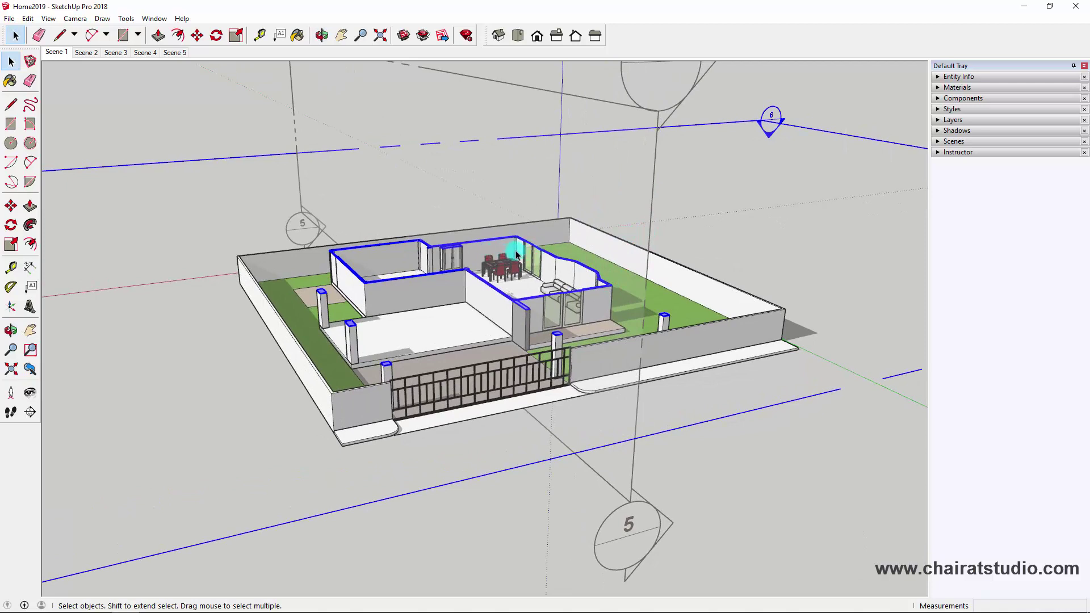
{"action": "middle_click_drag", "start_coordinate": [516, 254], "coordinate": [513, 251]}
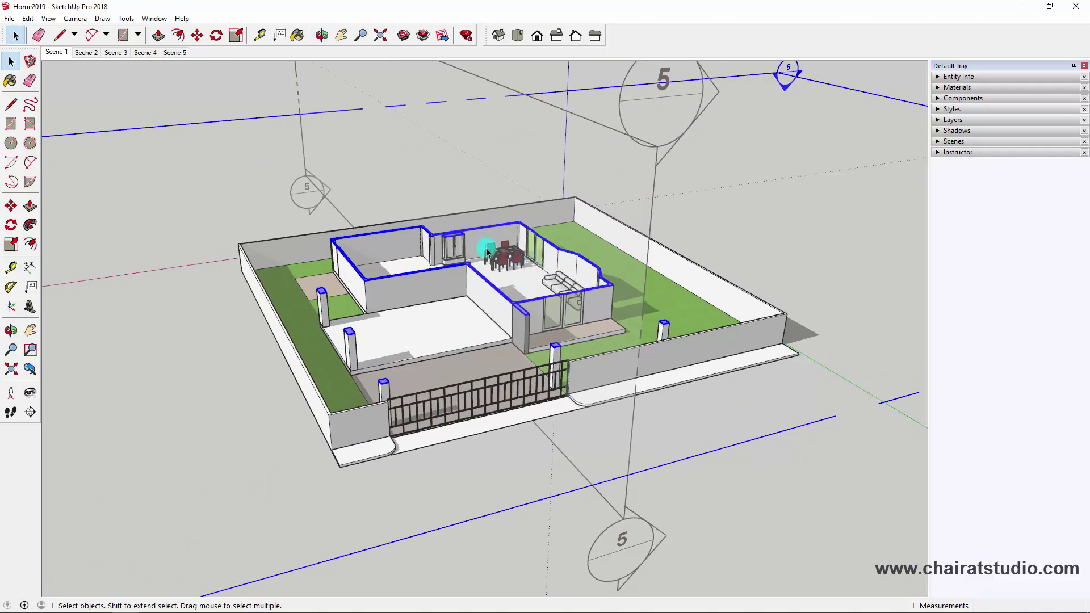
{"action": "scroll", "coordinate": [487, 250], "scroll_direction": "up", "scroll_amount": 2}
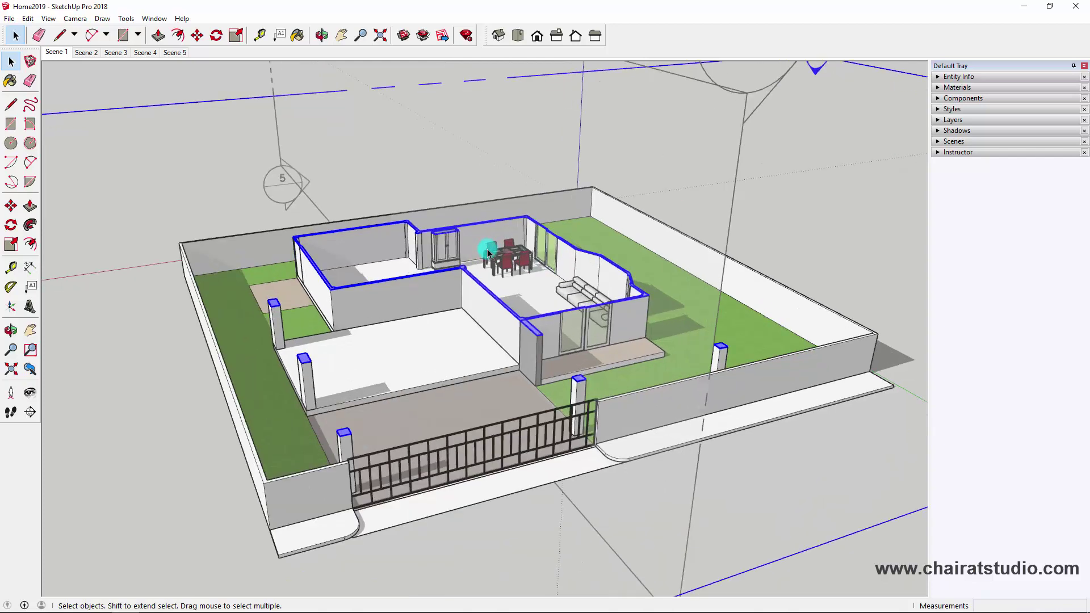